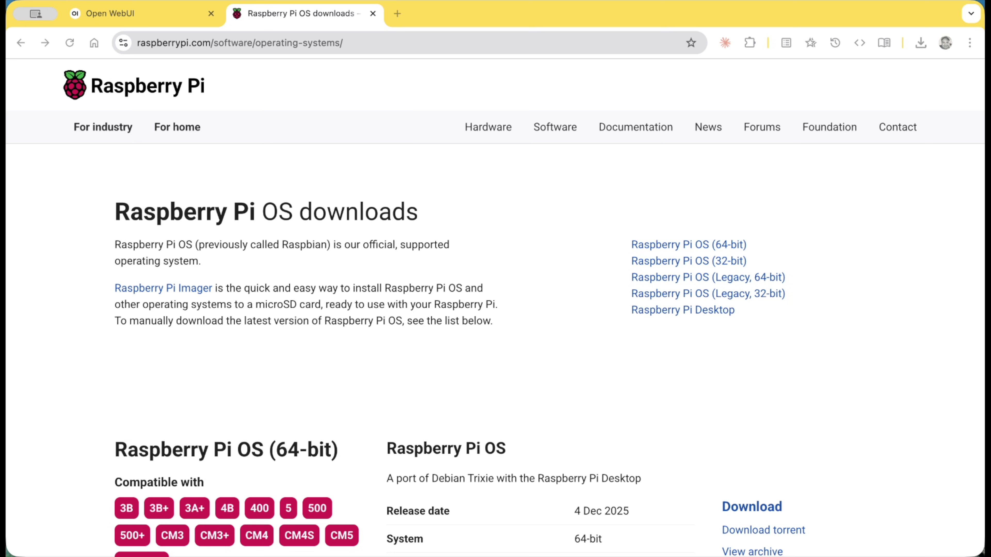
Look through the Raspberry Pi OS downloads page and the AI HAT+ product page
{"action": "scroll", "coordinate": [495, 308], "scroll_direction": "down", "scroll_amount": 3}
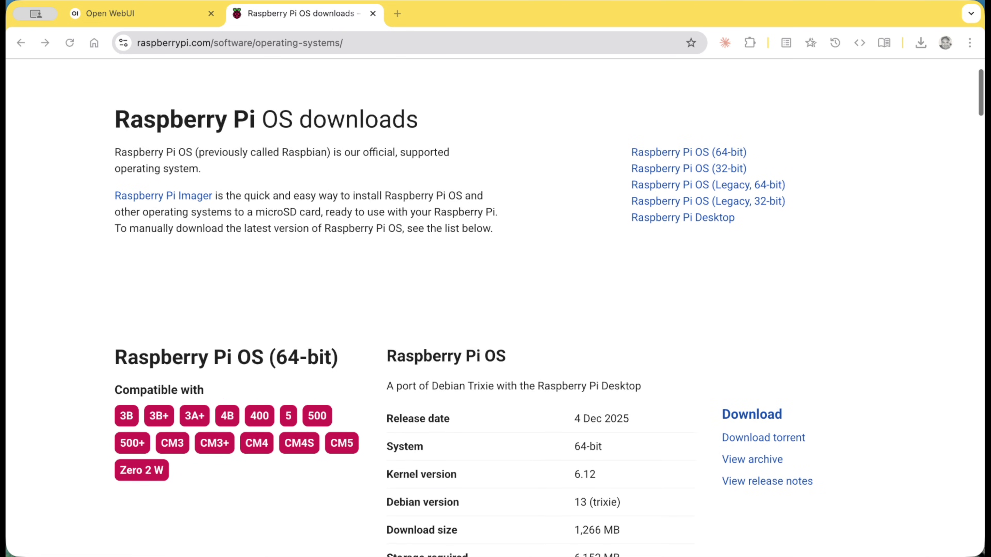
{"action": "scroll", "coordinate": [495, 309], "scroll_direction": "down", "scroll_amount": 3}
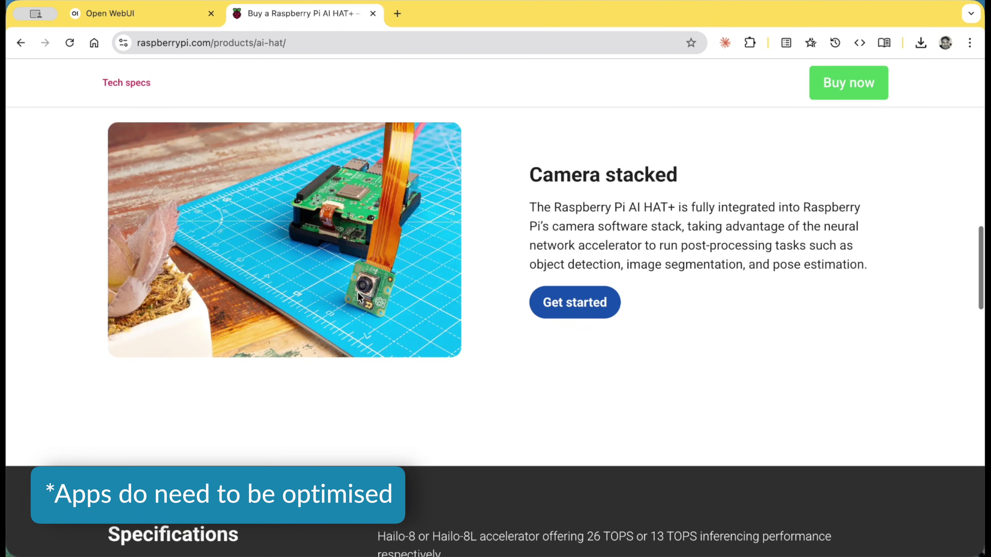
{"action": "scroll", "coordinate": [359, 297], "scroll_direction": "up", "scroll_amount": 1}
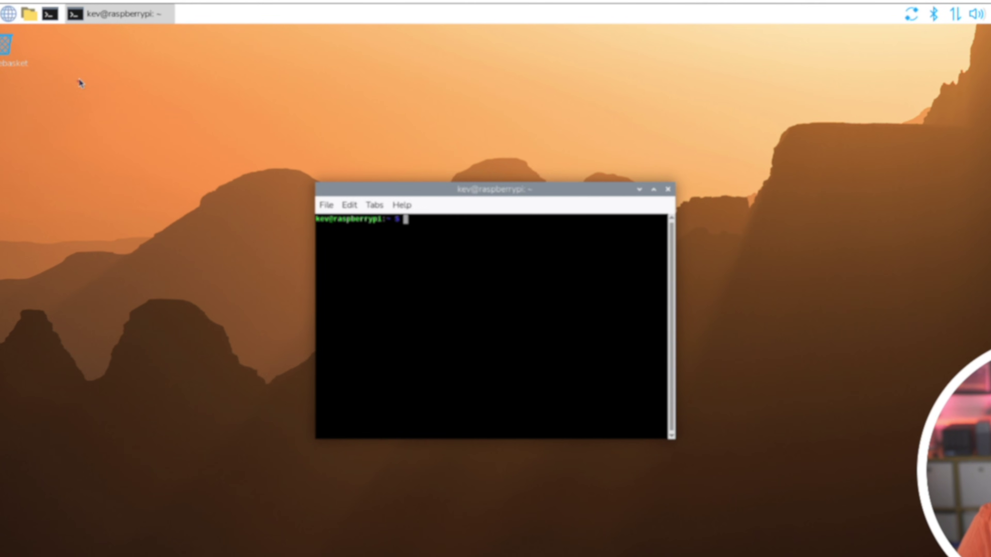
List the home folder's contents in the Raspberry Pi terminal and start the hailo-ollama server
{"action": "type", "text": "ls"}
{"action": "key", "text": "Return"}
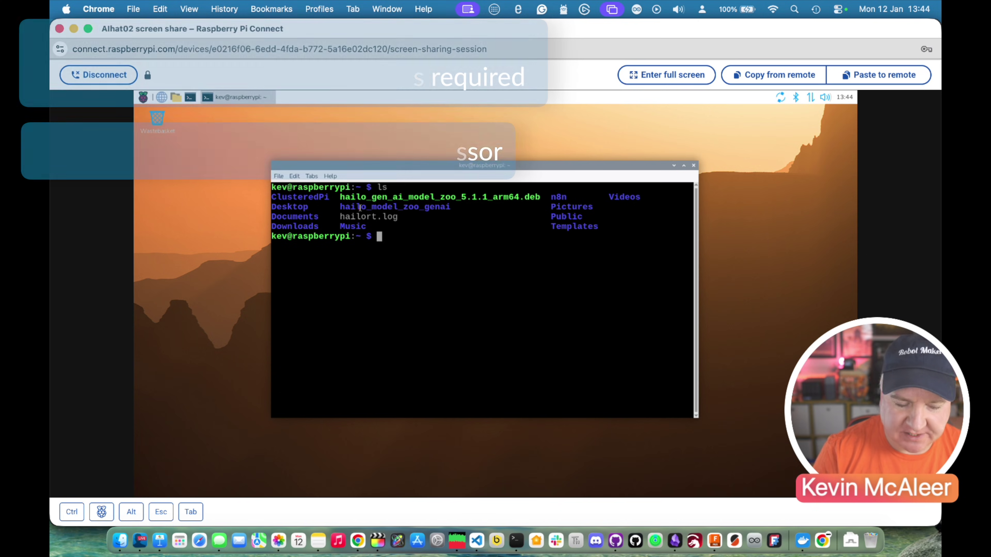
{"action": "type", "text": "hailo-ollama"}
{"action": "key", "text": "Return"}
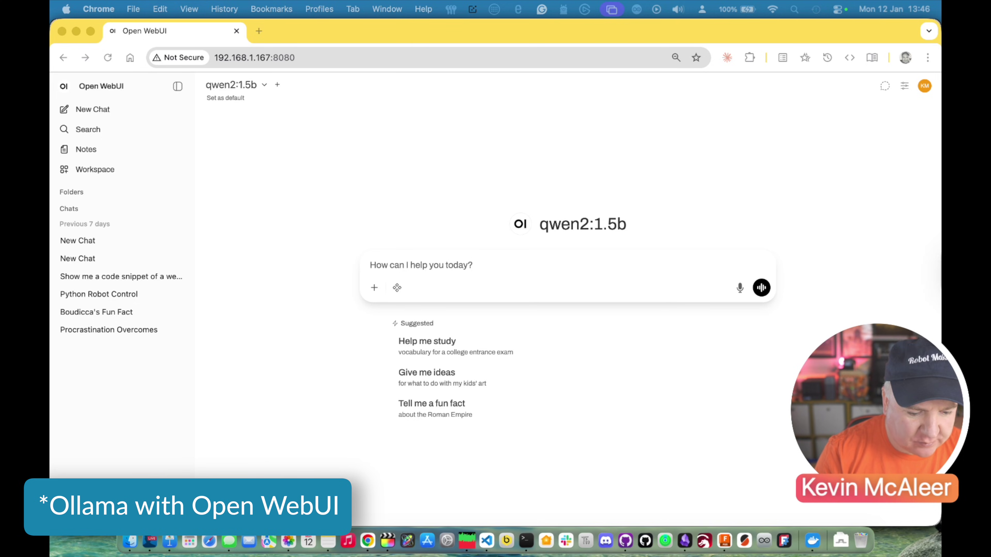
Review the available models in Open WebUI and choose qwen2:1.5b for the chat
{"action": "left_click", "coordinate": [264, 85]}
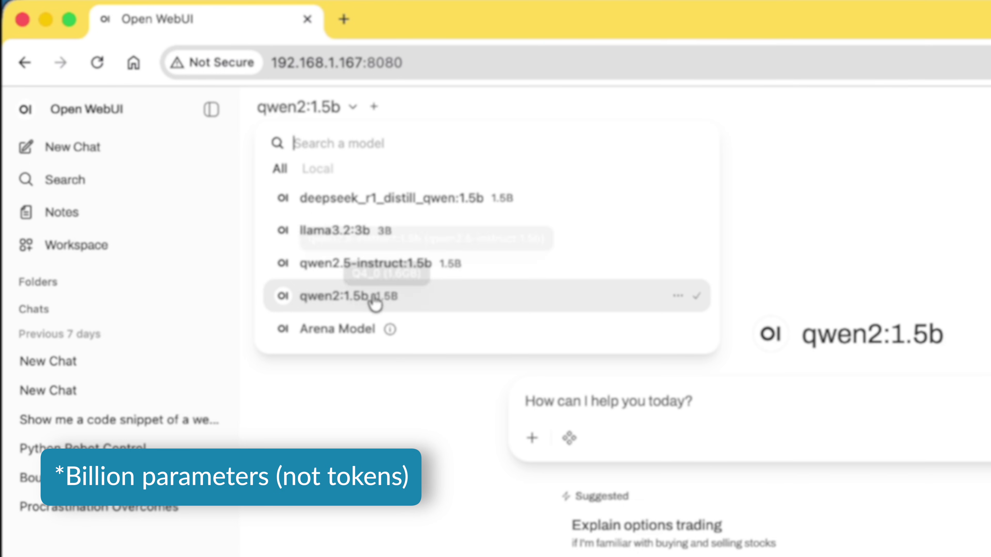
{"action": "mouse_move", "coordinate": [378, 337]}
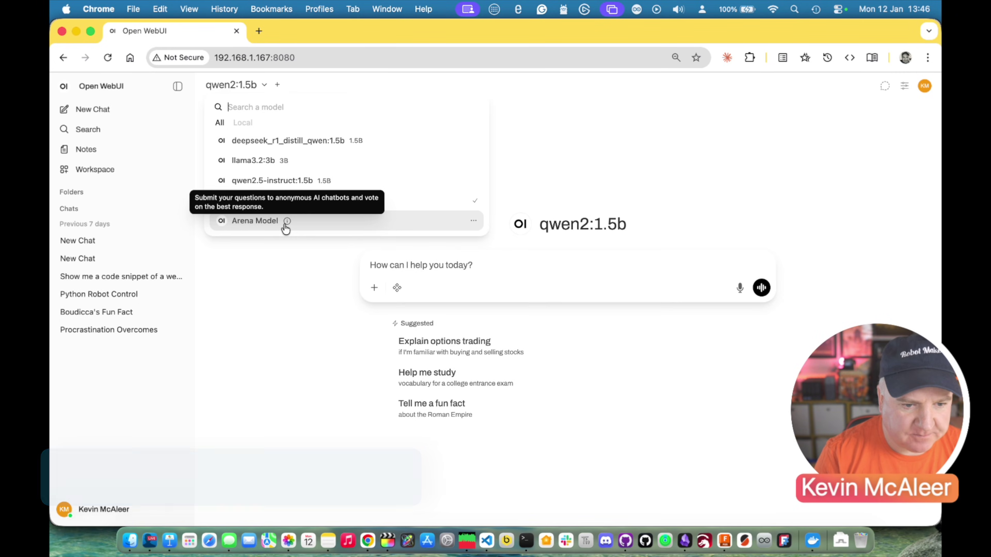
{"action": "left_click", "coordinate": [254, 199]}
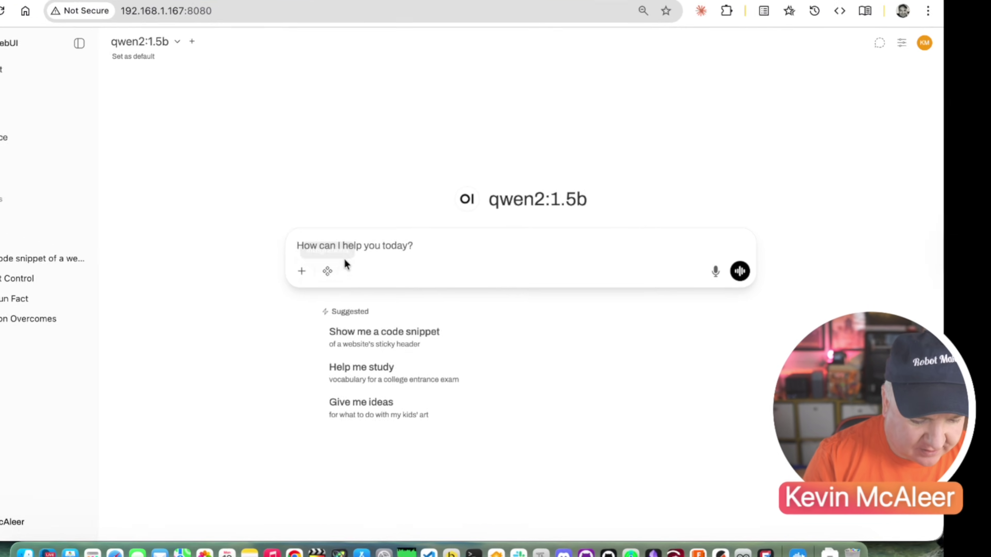
Send the prompt "write me a python fastapi app that can store birthdays of friends in a database"
{"action": "type", "text": "write me"}
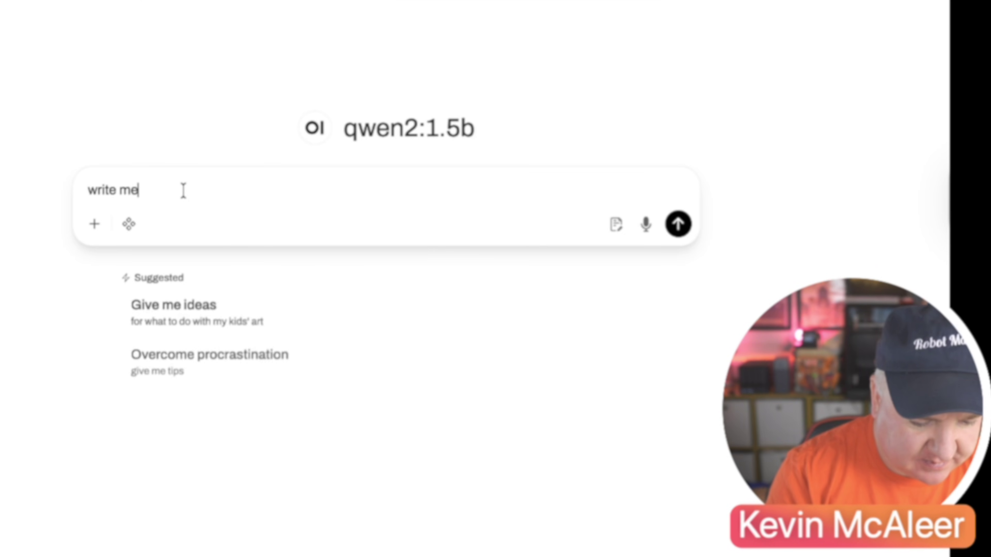
{"action": "type", "text": " a python fastapi app that can s"}
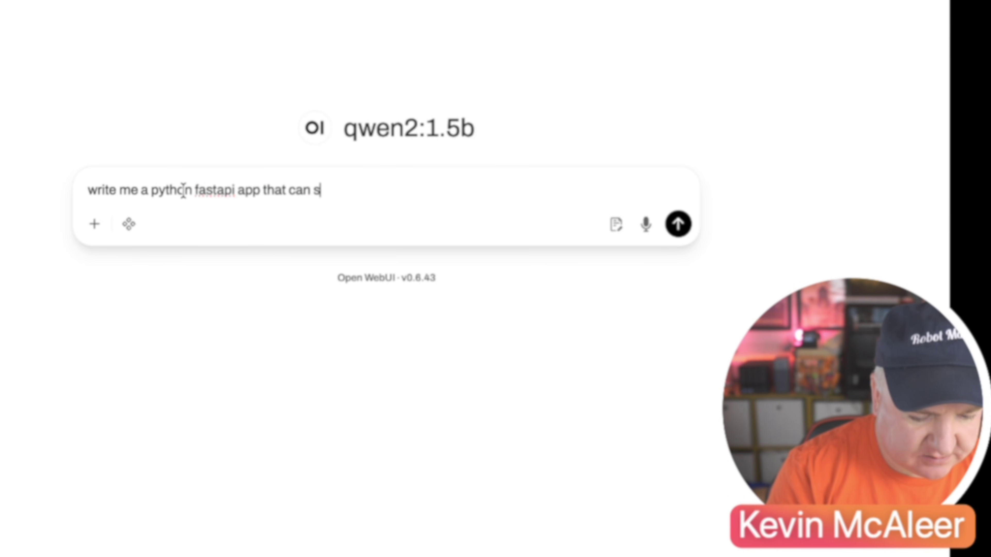
{"action": "type", "text": "tore birthdays of "}
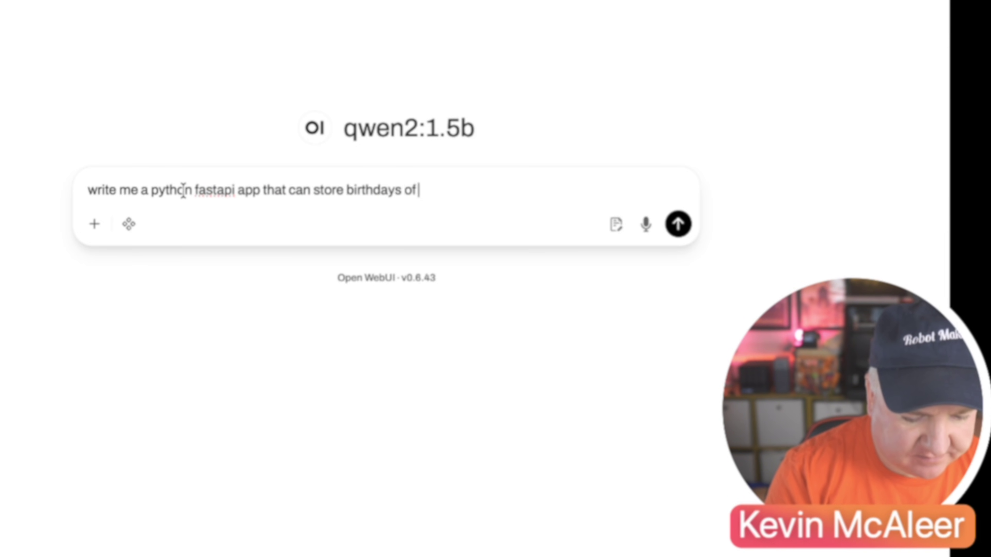
{"action": "type", "text": "friends in a da"}
{"action": "type", "text": "tab"}
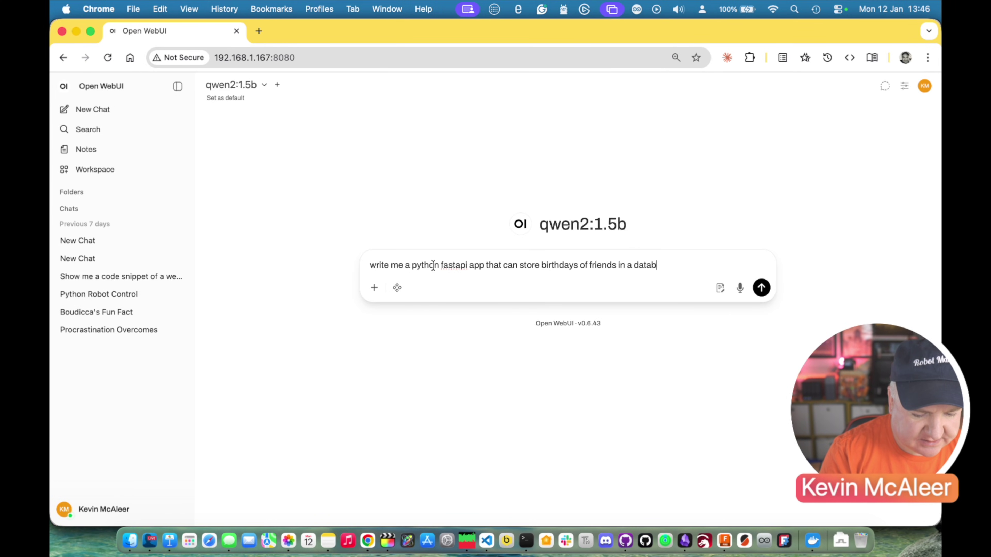
{"action": "type", "text": "ase"}
{"action": "key", "text": "Return"}
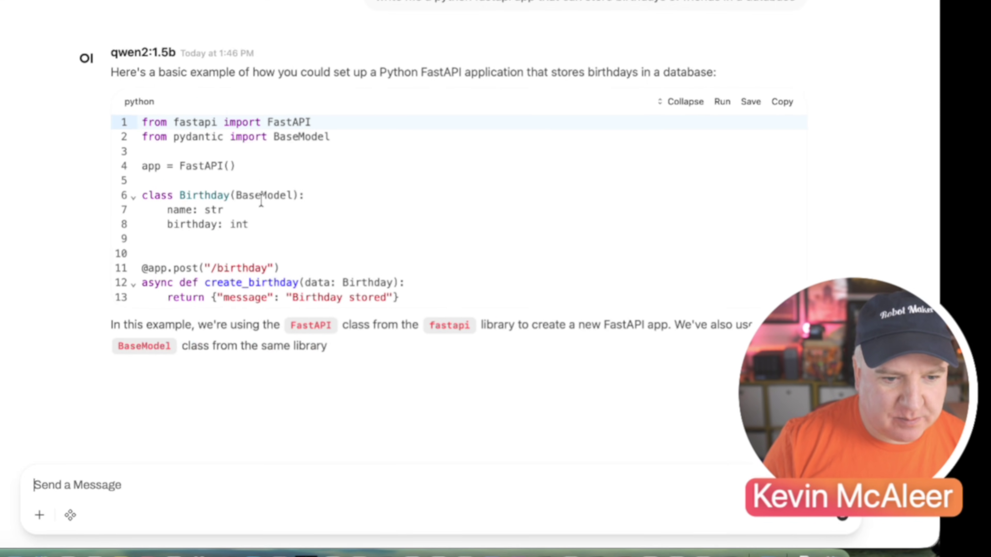
Send the follow-up prompt "write a readme file for this code"
{"action": "type", "text": "write a readme"}
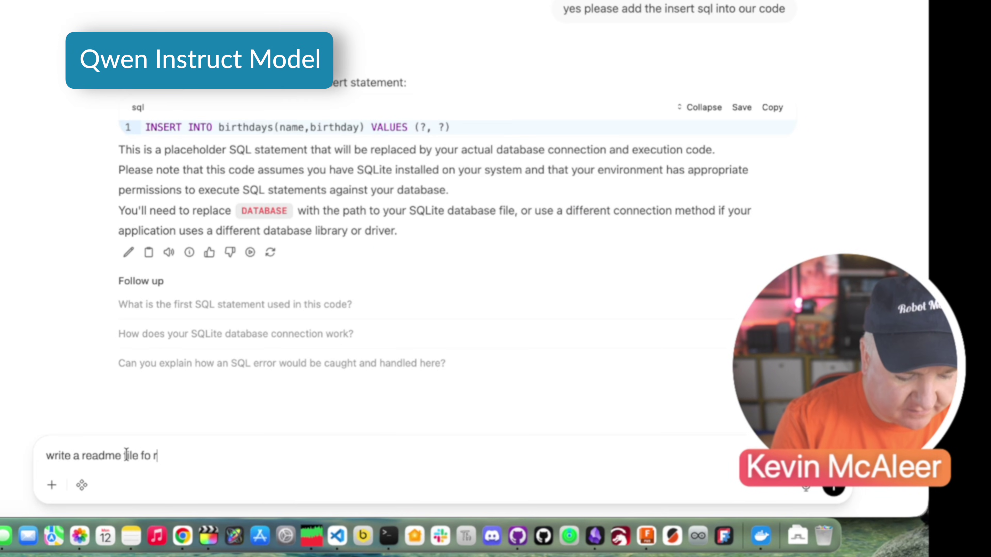
{"action": "type", "text": " file for this"}
{"action": "key", "text": "Return"}
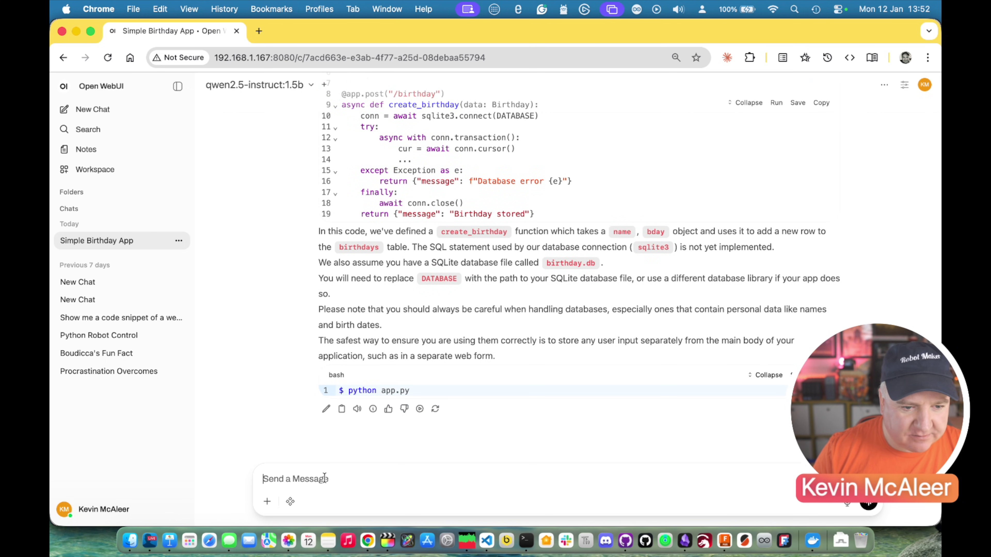
Enter a prompt asking the model to review our code for any issues and suggest improvement
{"action": "left_click", "coordinate": [324, 478]}
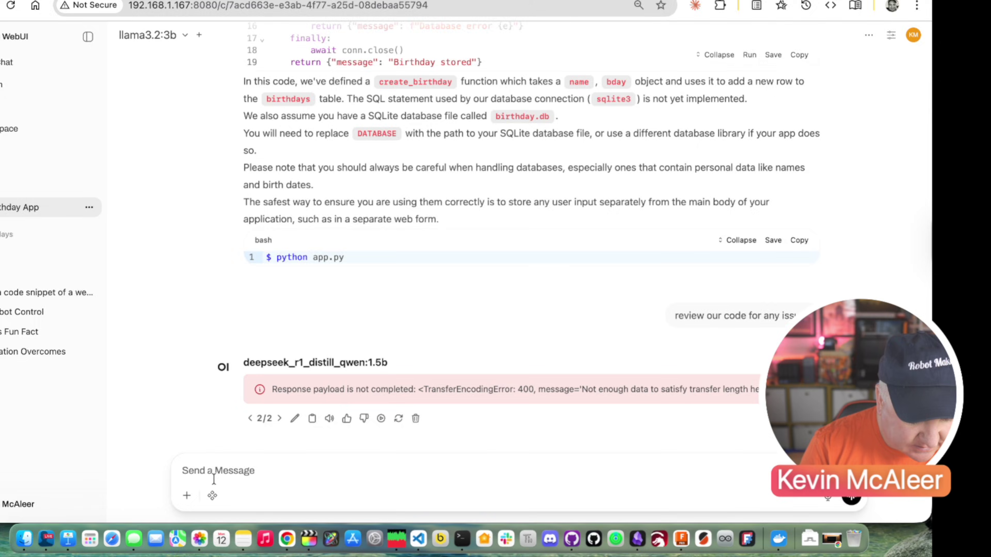
{"action": "type", "text": "review our c"}
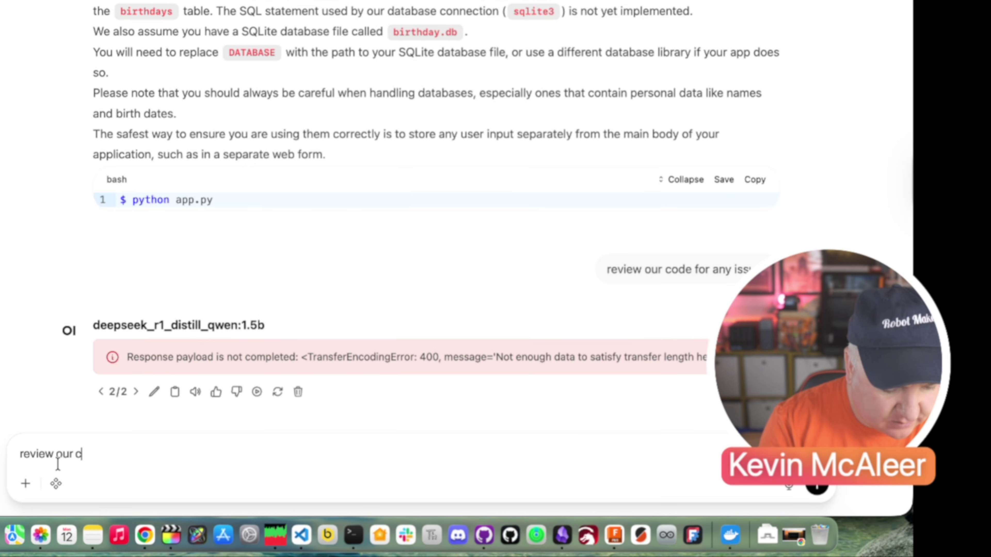
{"action": "type", "text": "ode for any issues an"}
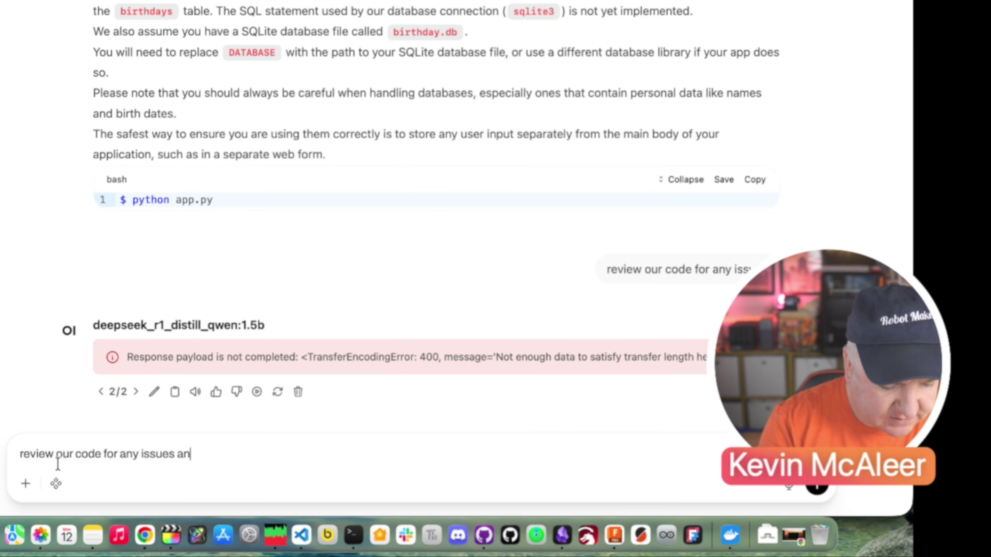
{"action": "type", "text": "d suggest improvement to th"}
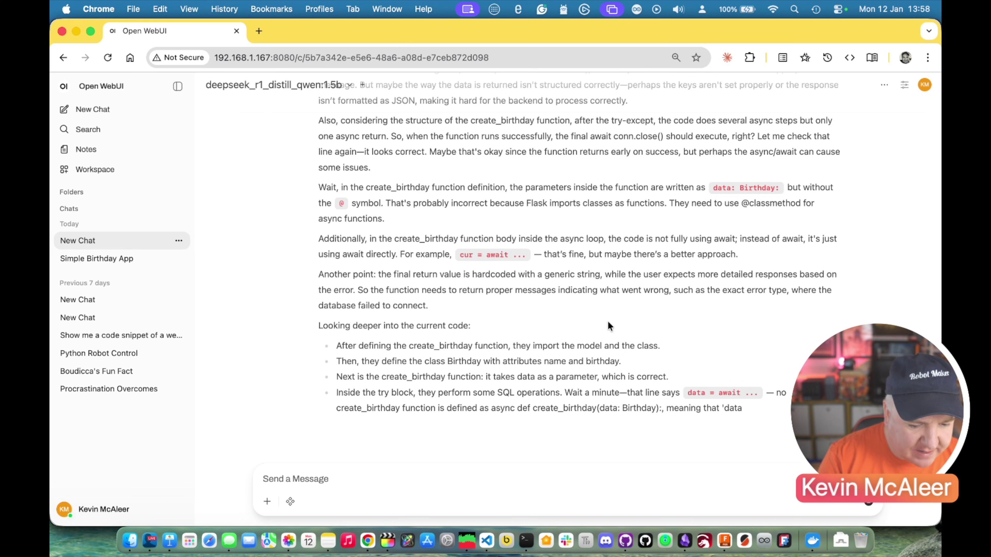
Switch to the Raspberry Pi Connect screen share and run htop in a second terminal with enlarged text, placed beside the server log
{"action": "left_click", "coordinate": [392, 9]}
{"action": "left_click", "coordinate": [449, 286]}
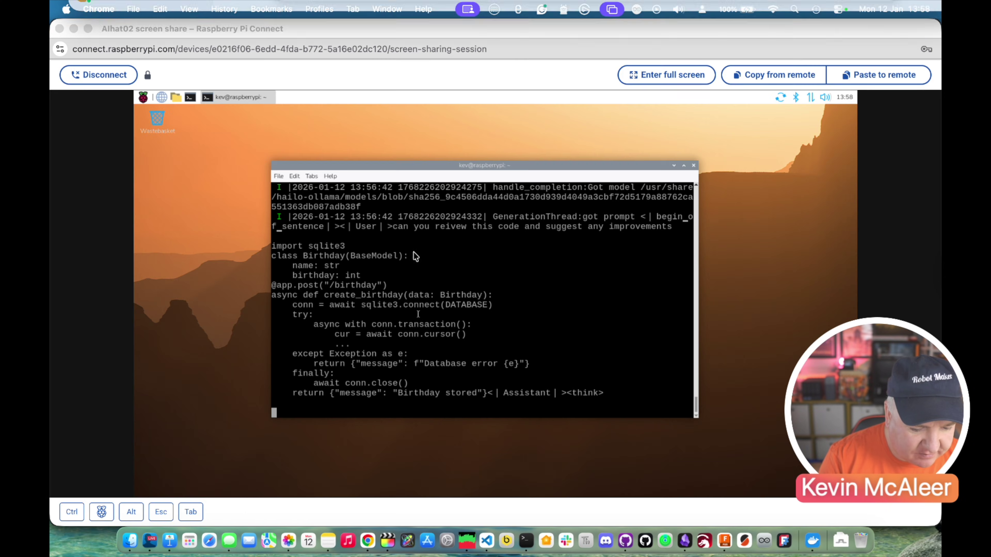
{"action": "left_click", "coordinate": [191, 97]}
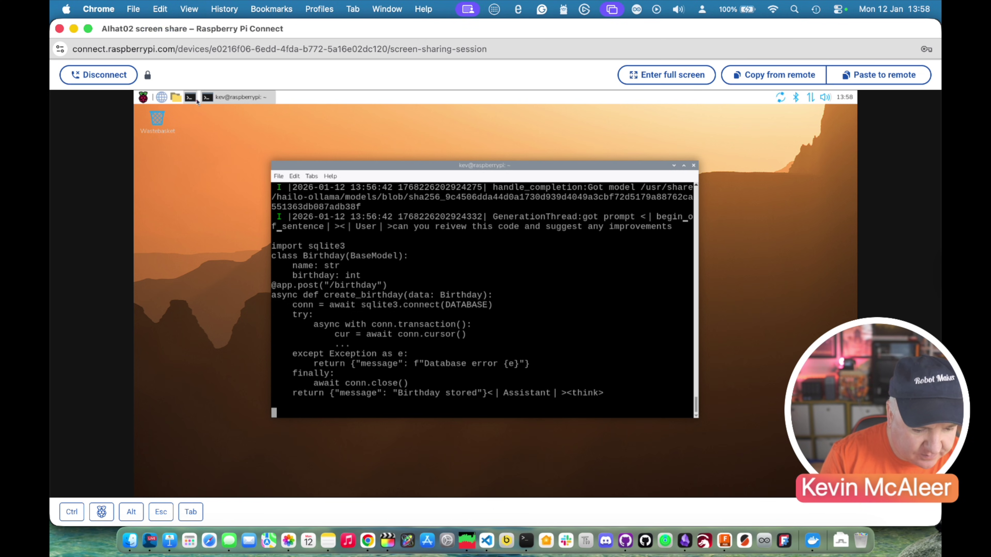
{"action": "key", "text": "ctrl+plus"}
{"action": "key", "text": "ctrl+plus"}
{"action": "key", "text": "ctrl+plus"}
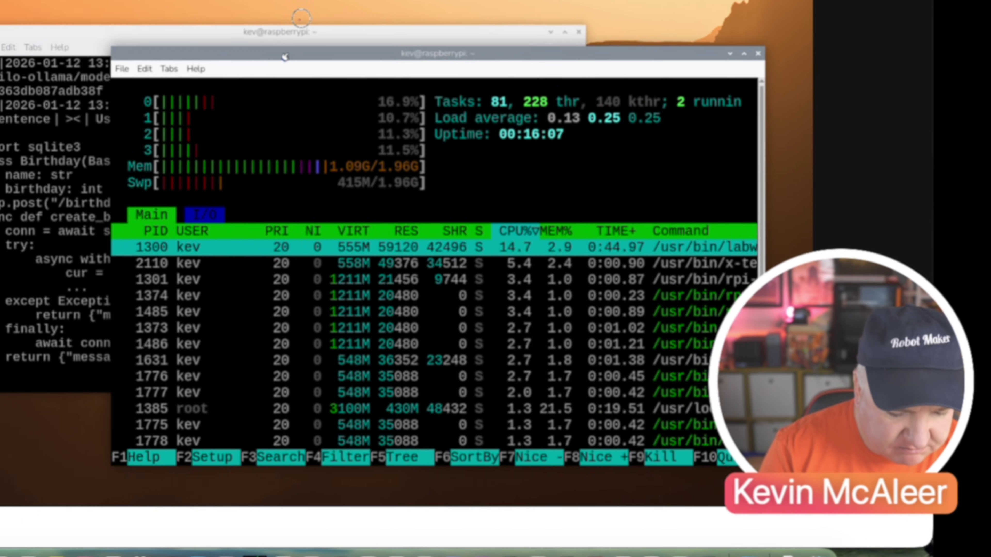
{"action": "left_click_drag", "start_coordinate": [285, 56], "coordinate": [319, 0]}
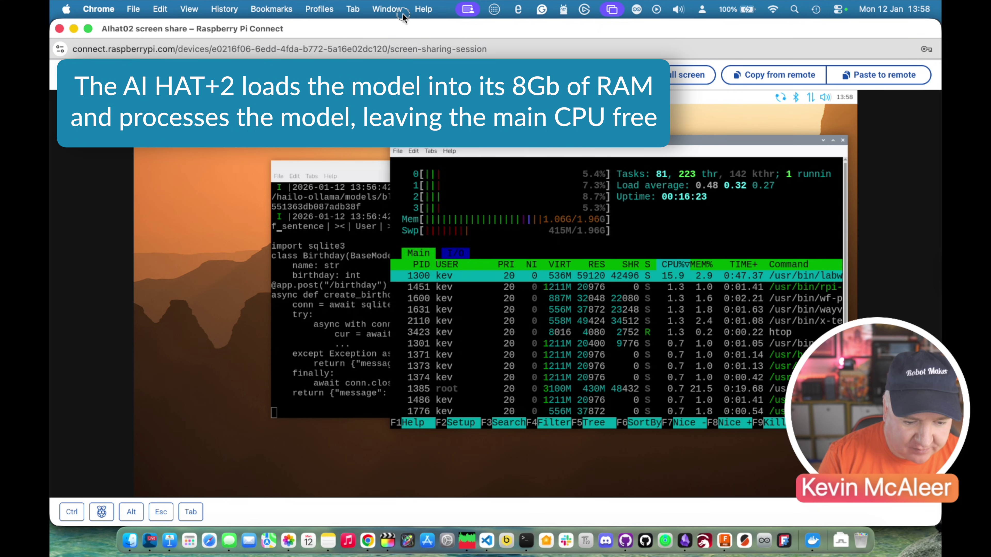
Switch back to Open WebUI and copy the README's Python code from the Simple Birthday App chat
{"action": "left_click", "coordinate": [387, 8]}
{"action": "left_click", "coordinate": [413, 316]}
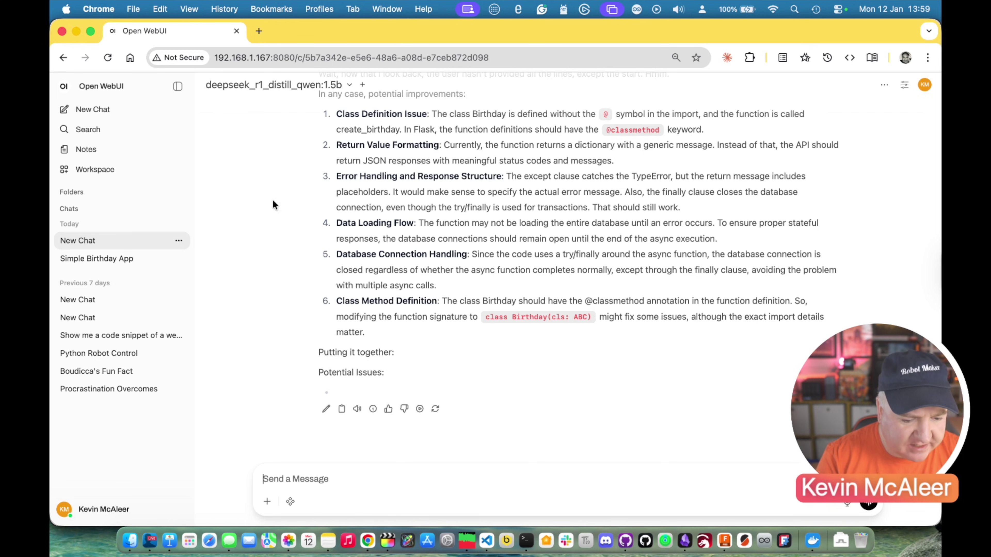
{"action": "left_click", "coordinate": [249, 88]}
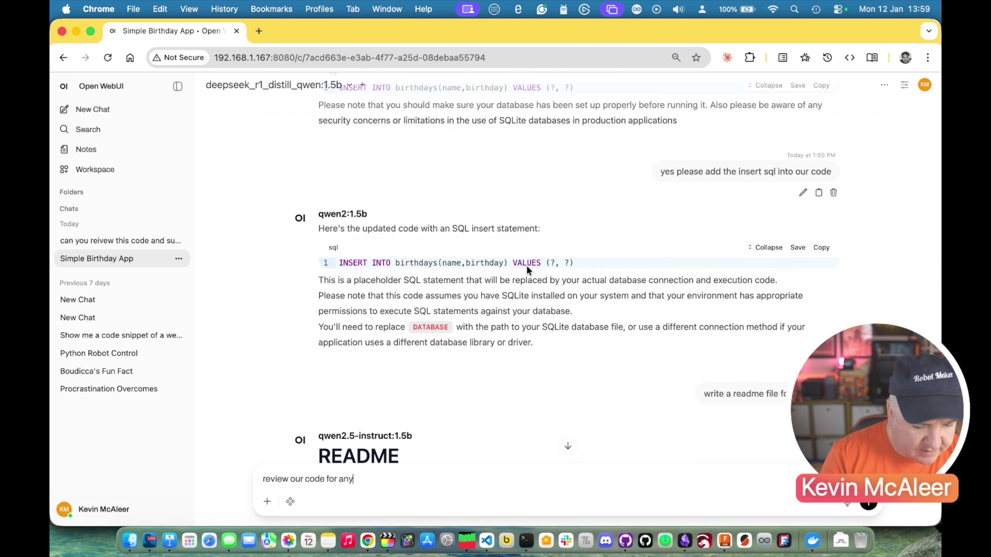
{"action": "scroll", "coordinate": [526, 265], "scroll_direction": "down", "scroll_amount": 8}
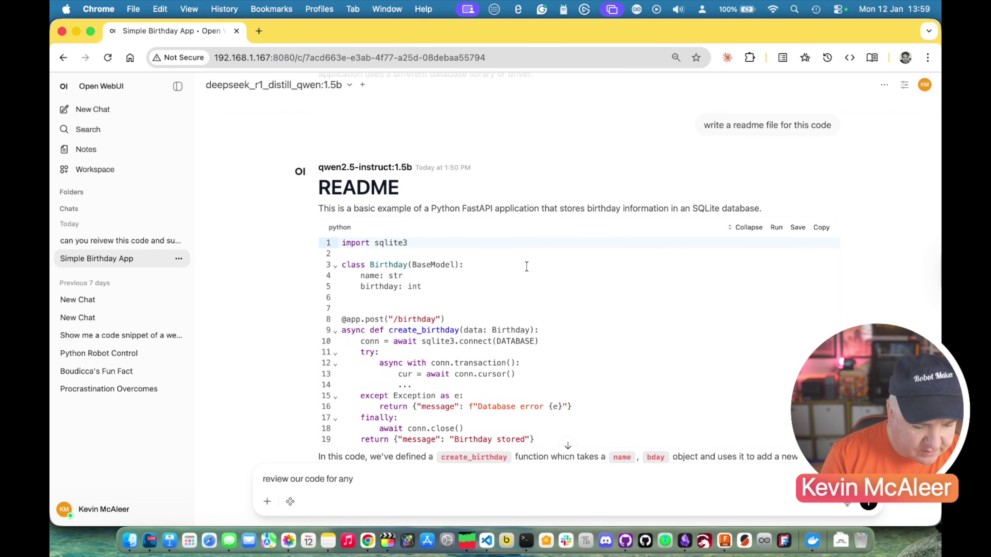
{"action": "left_click", "coordinate": [815, 230]}
{"action": "left_click", "coordinate": [168, 246]}
Start a new chat with llama3.2:3b and send "critically review this code:" followed by the copied code
{"action": "left_click", "coordinate": [174, 110]}
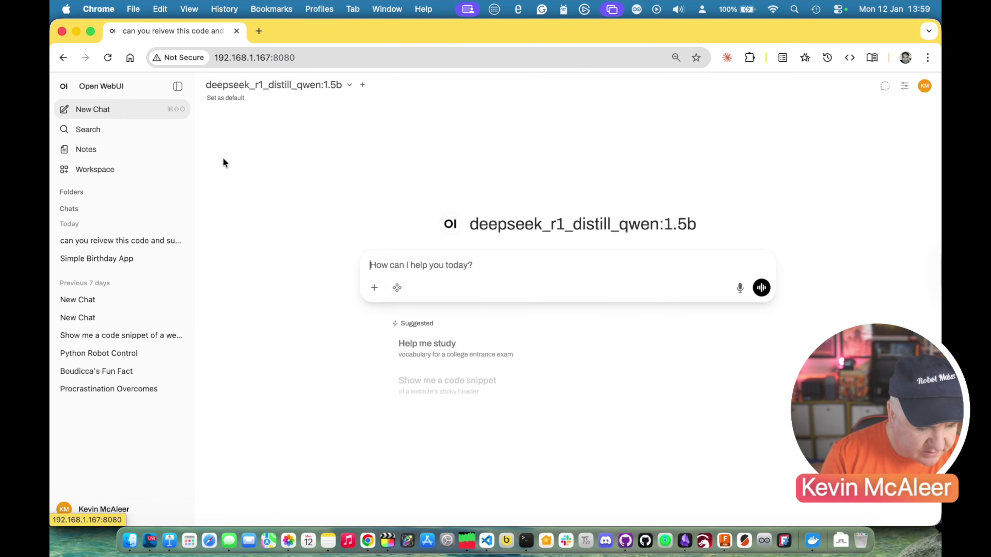
{"action": "left_click", "coordinate": [272, 87]}
{"action": "left_click", "coordinate": [258, 159]}
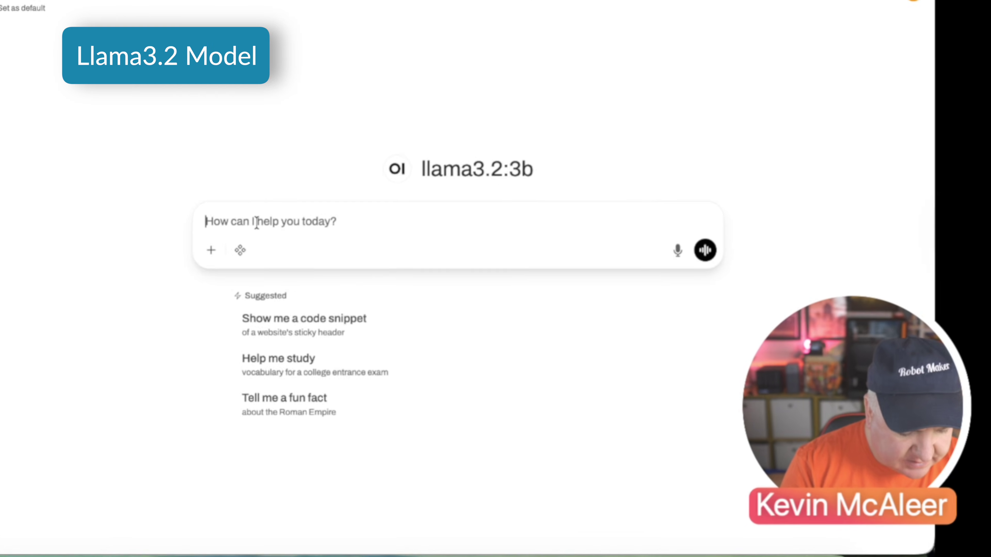
{"action": "type", "text": "review this"}
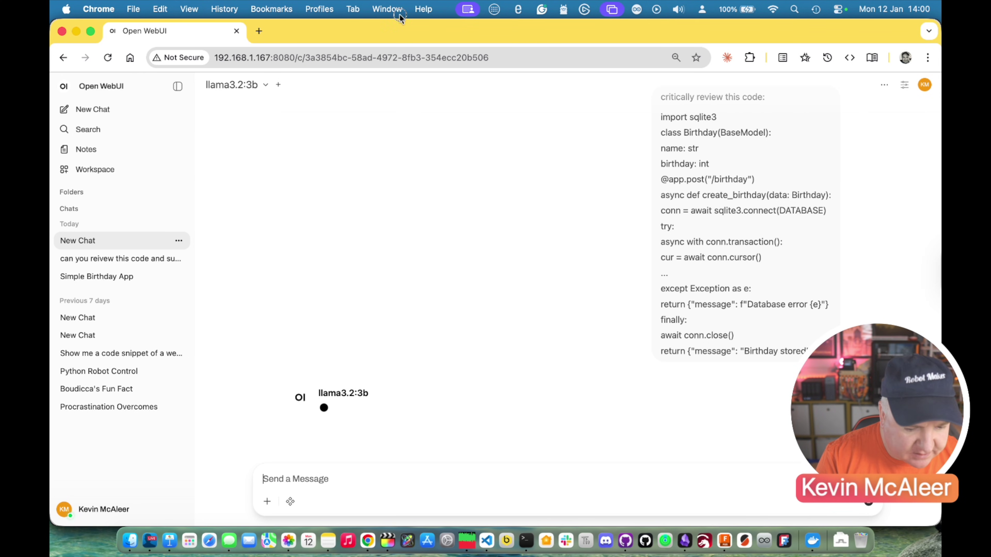
Check the hailo-ollama server log in the Raspberry Pi Connect screen share, then return to Open WebUI
{"action": "left_click", "coordinate": [388, 9]}
{"action": "left_click", "coordinate": [403, 290]}
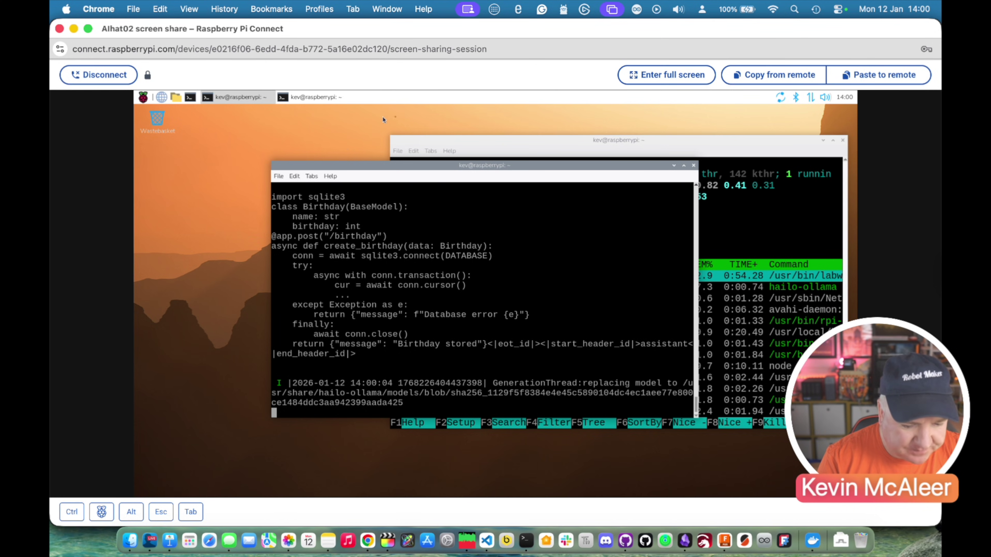
{"action": "left_click", "coordinate": [387, 9]}
{"action": "left_click", "coordinate": [406, 311]}
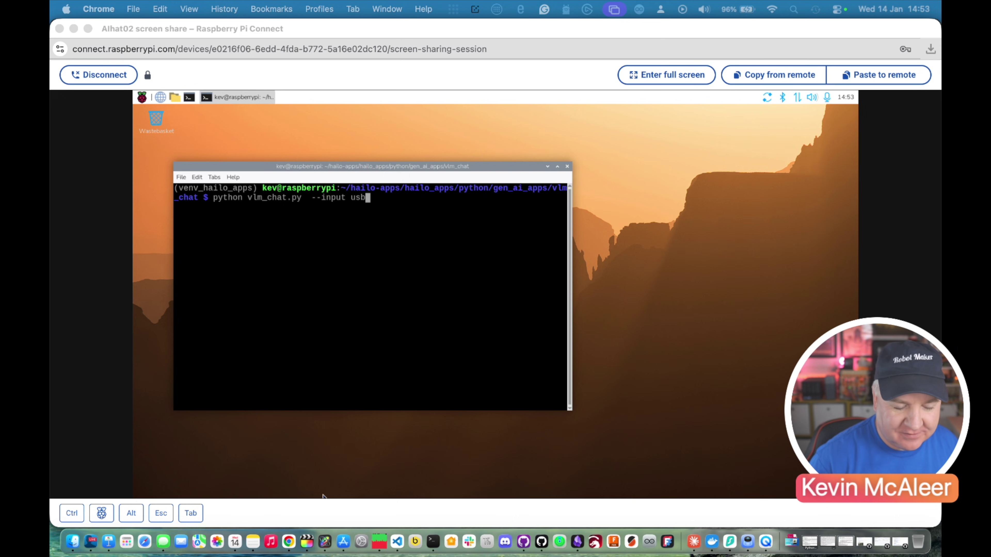
Run vlm_chat.py with --input usb and ask it to describe the image captured from the camera
{"action": "key", "text": "Return"}
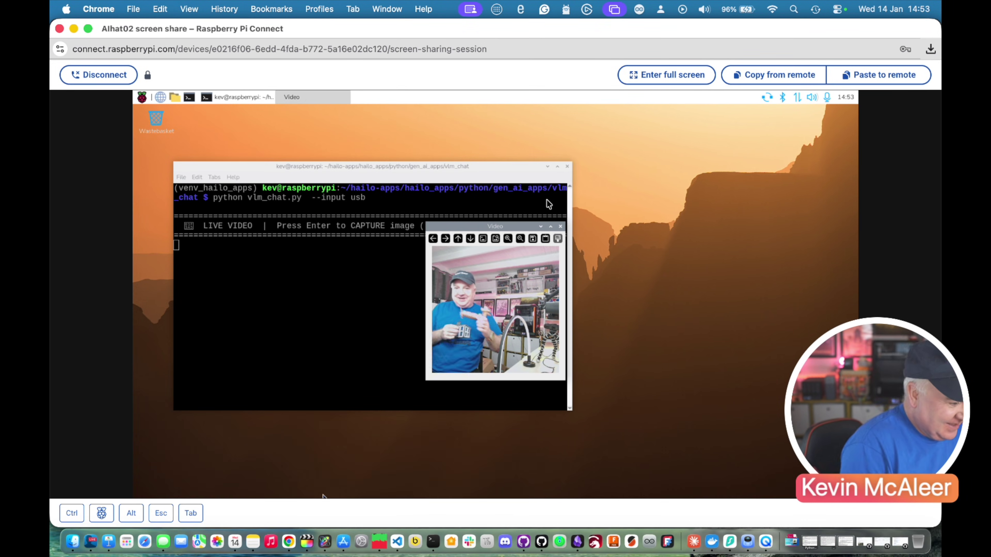
{"action": "key", "text": "Return"}
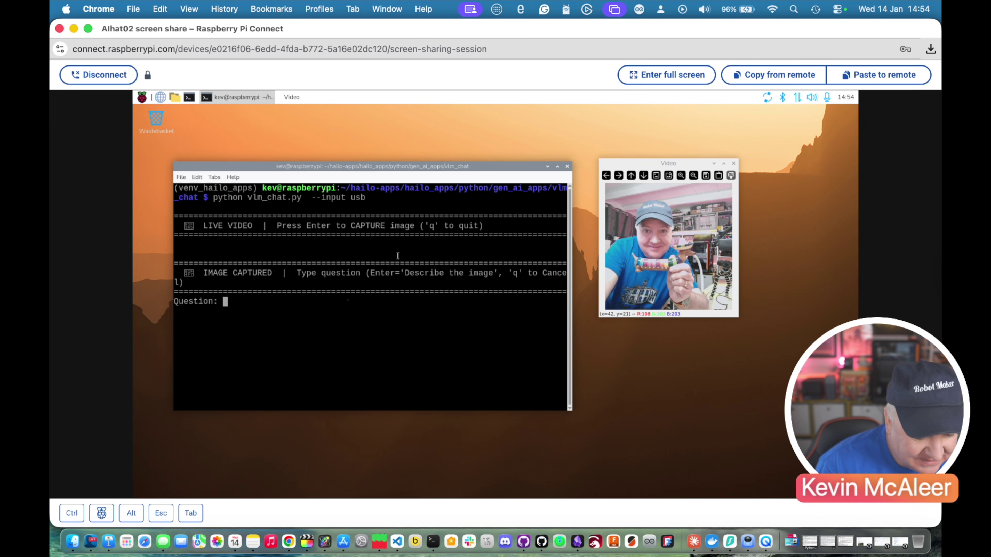
{"action": "type", "text": "desci"}
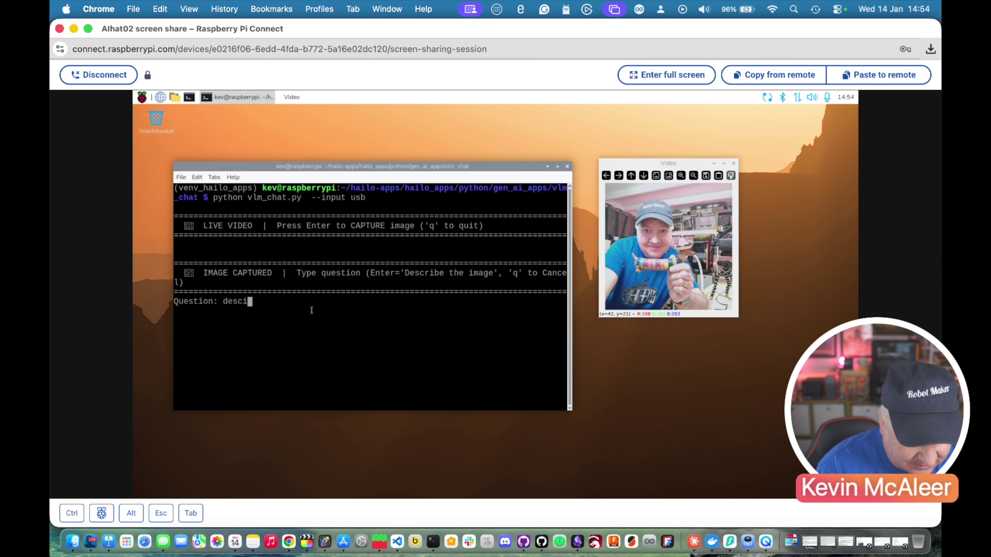
{"action": "type", "text": "rbe the image"}
{"action": "key", "text": "Return"}
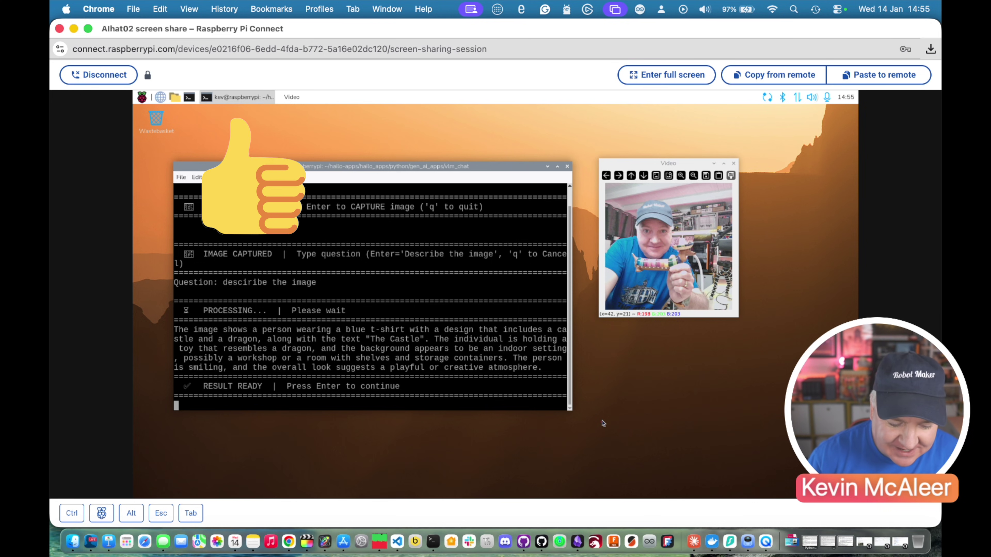
Capture another camera image and enter the question "how many people are in the picture"
{"action": "type", "text": "is"}
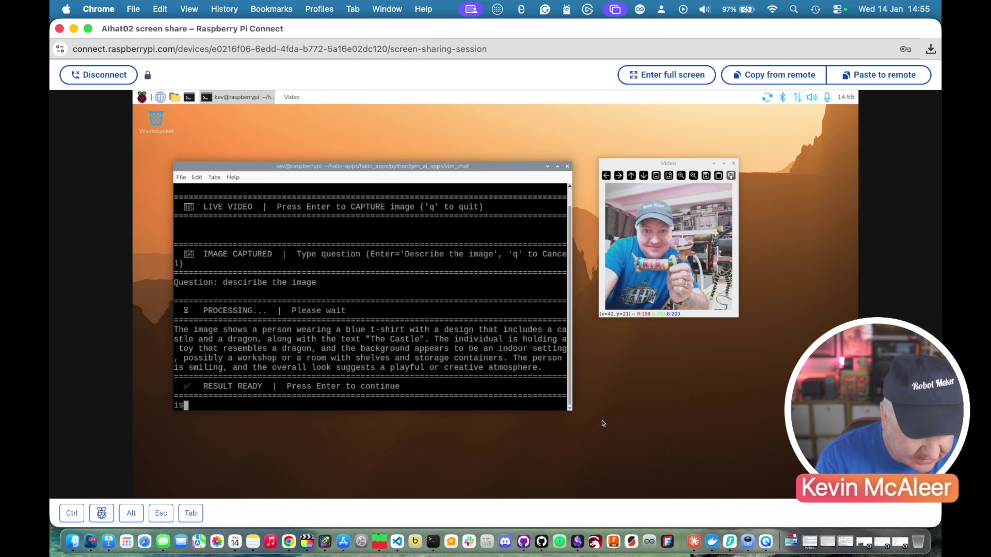
{"action": "key", "text": "BackSpace"}
{"action": "key", "text": "BackSpace"}
{"action": "type", "text": "how many people are in the picture"}
{"action": "key", "text": "Return"}
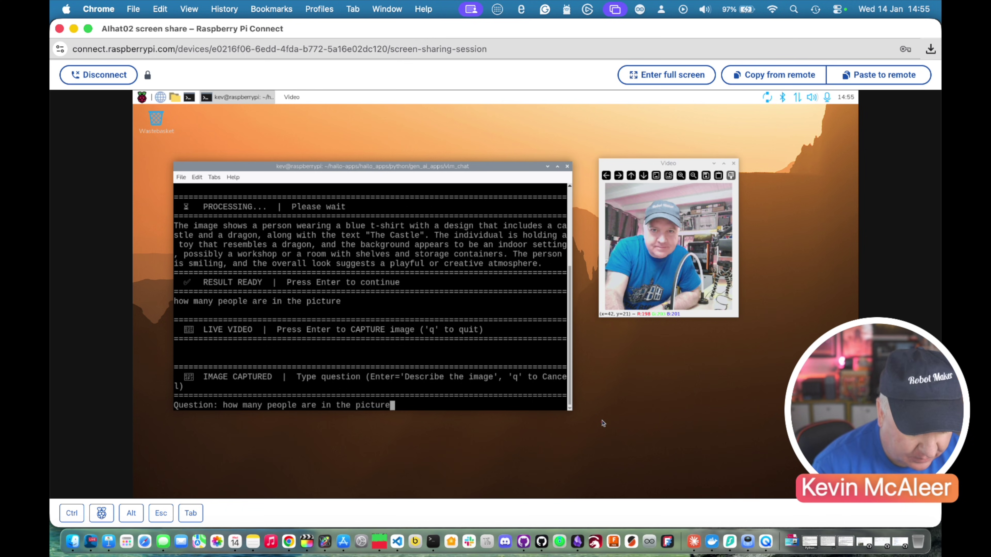